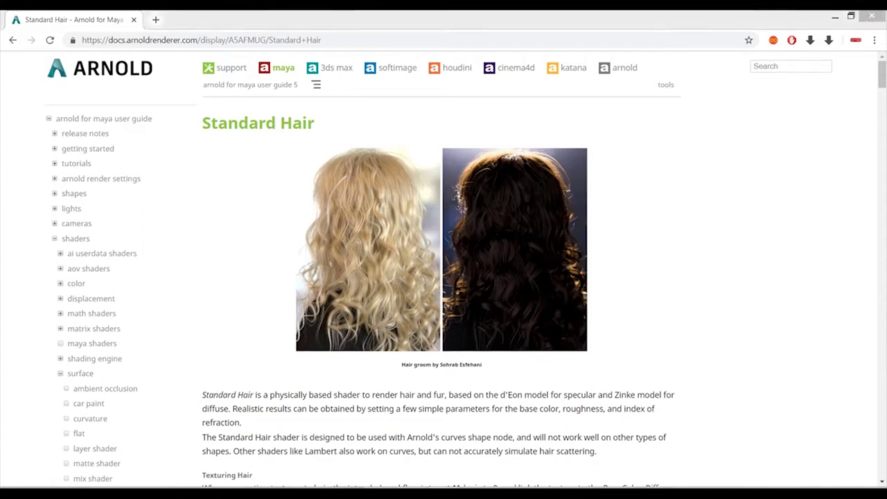
Step: Bring Maya forward, browse the example Hair scenes in the Content Browser, then close it
click(415, 429)
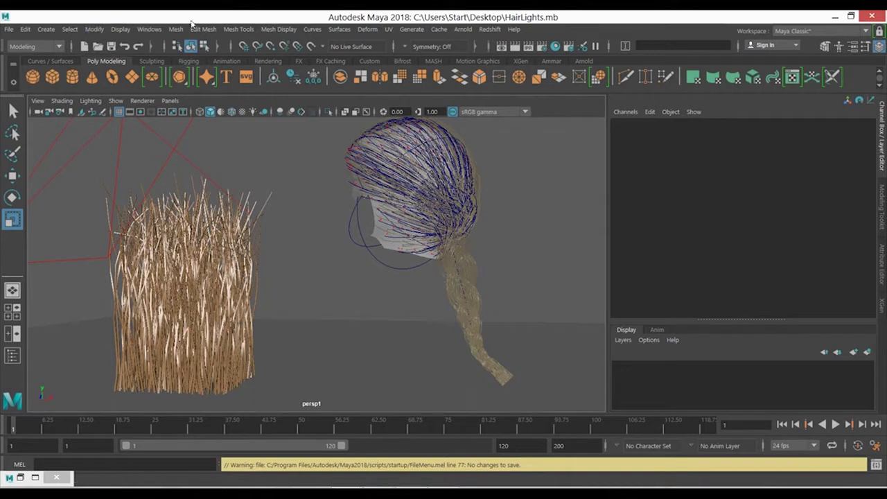
click(149, 29)
mouse_move(175, 71)
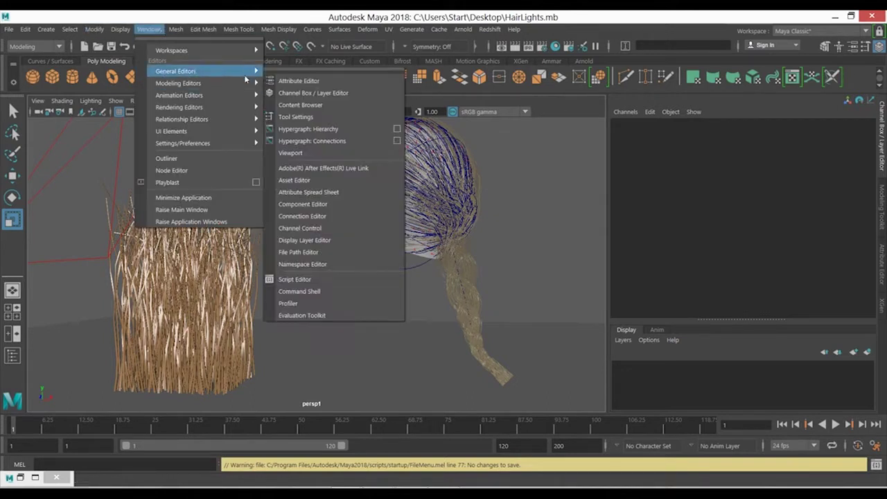
click(310, 108)
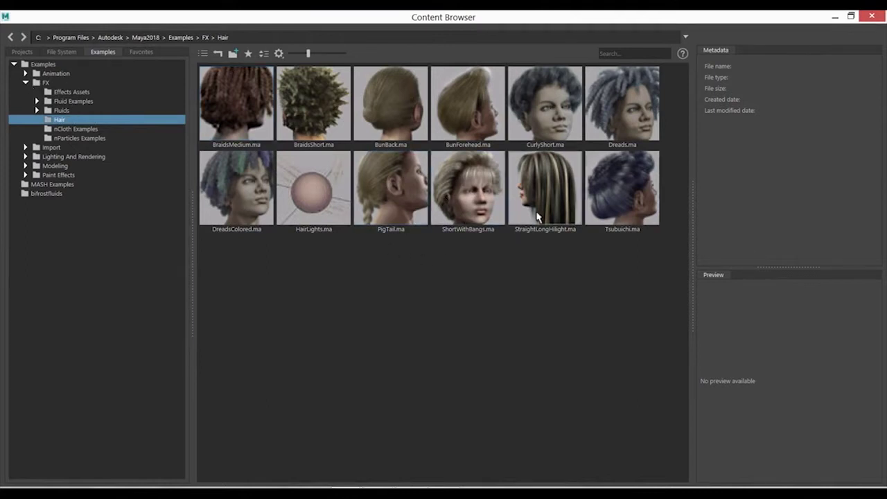
click(872, 16)
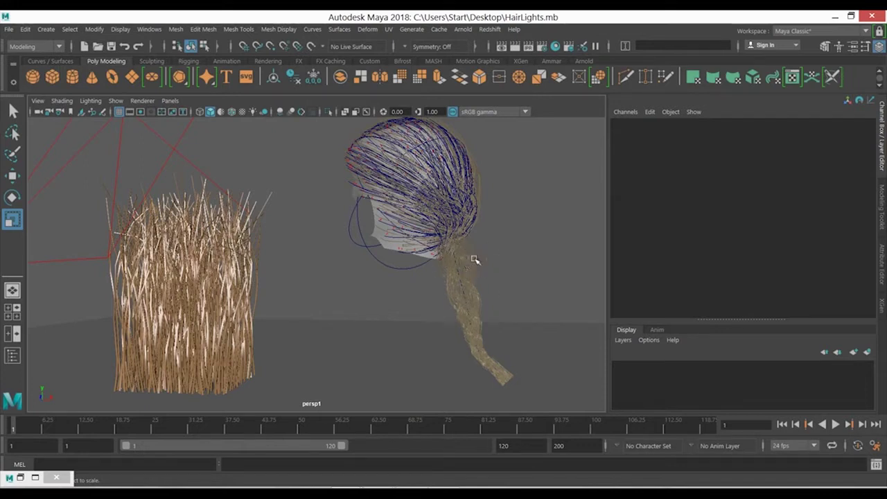
Step: Select pfxHair1, then turn off Opaque and enable Override Hair in hairSystemShape1's Arnold settings
click(467, 265)
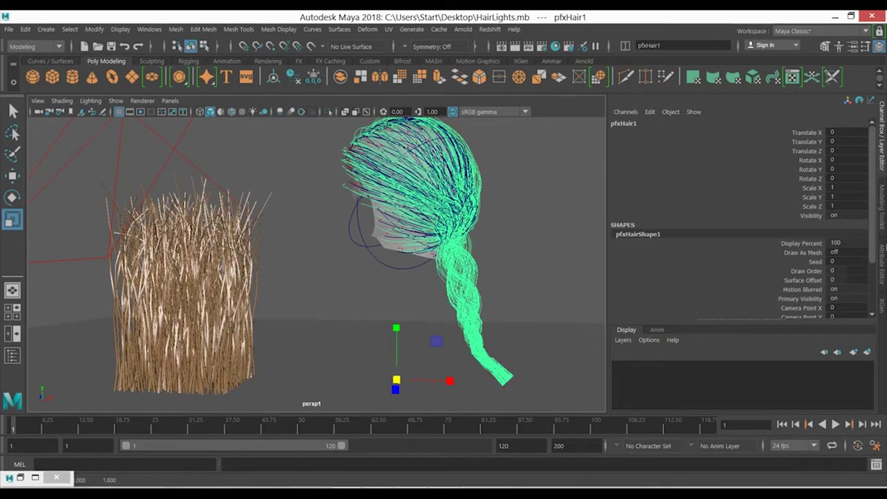
click(883, 271)
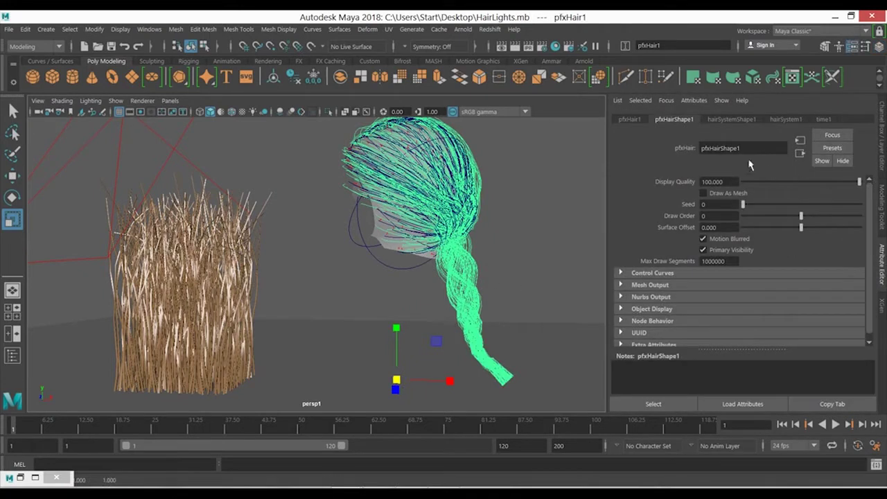
click(732, 119)
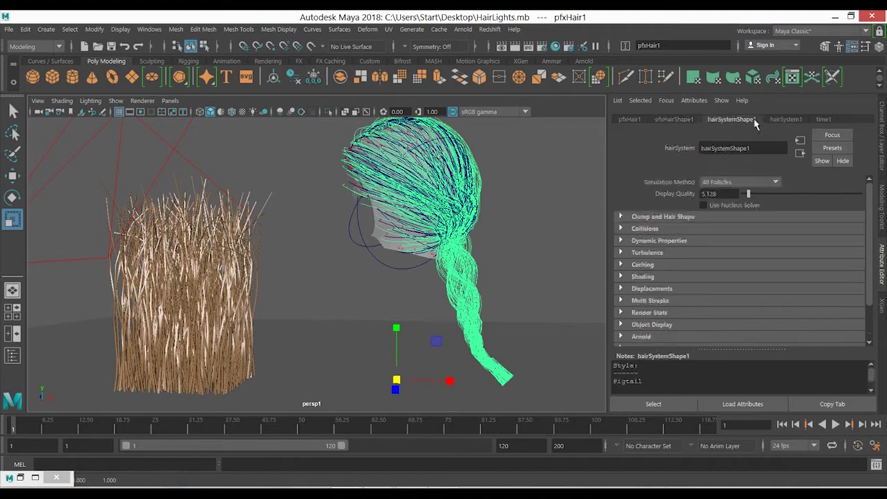
scroll(650, 330, down, 3)
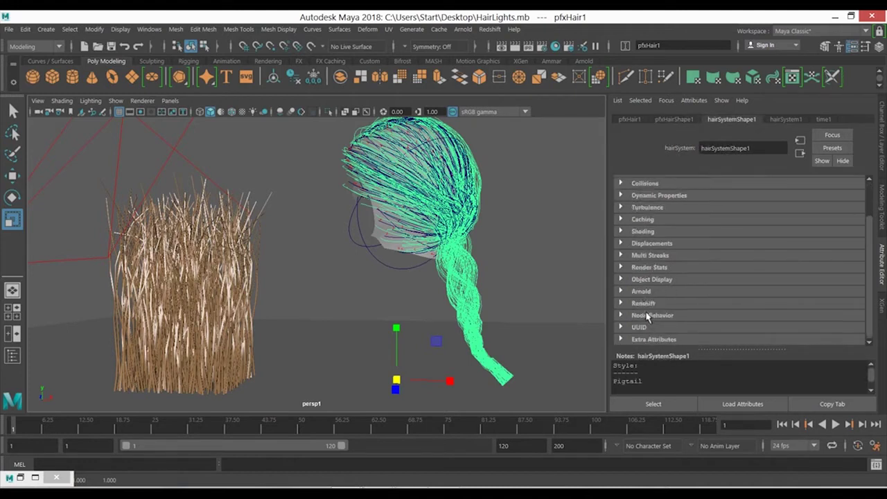
click(644, 292)
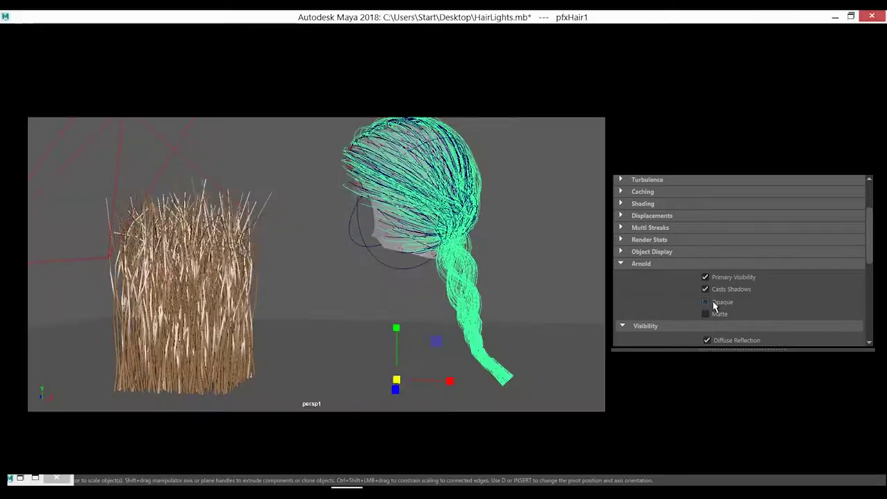
scroll(781, 300, down, 5)
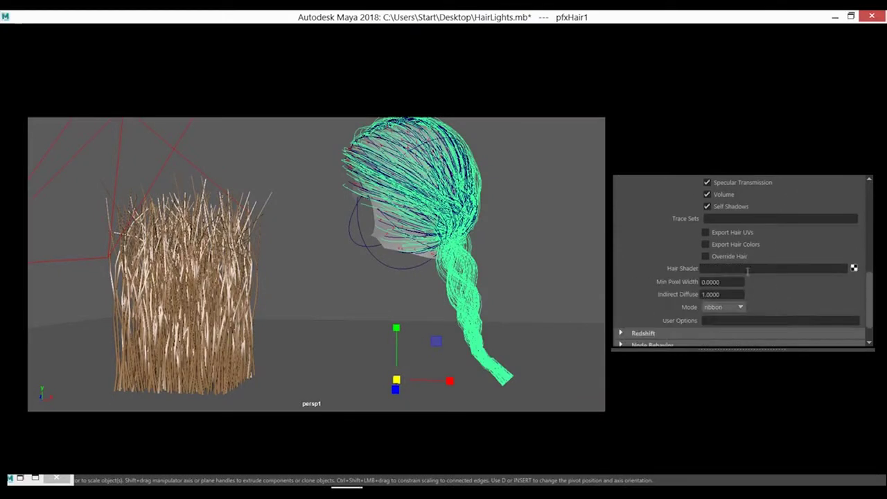
click(732, 257)
Step: Create a new Arnold aiStandardHair node as hairSystemShape1's hair shader
click(854, 269)
drag(436, 182, 439, 131)
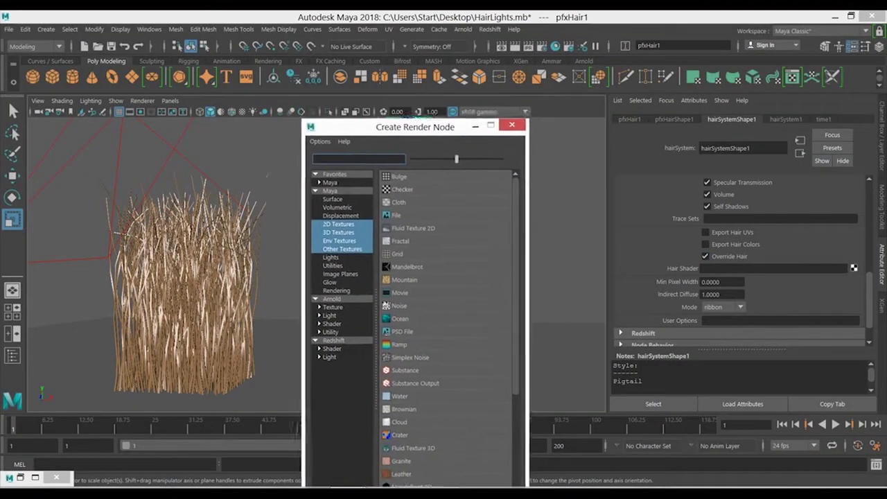
click(338, 324)
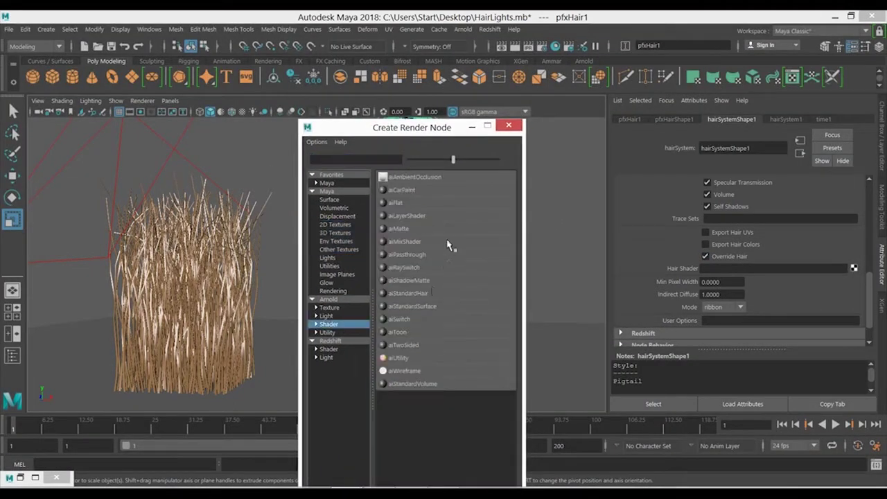
click(422, 296)
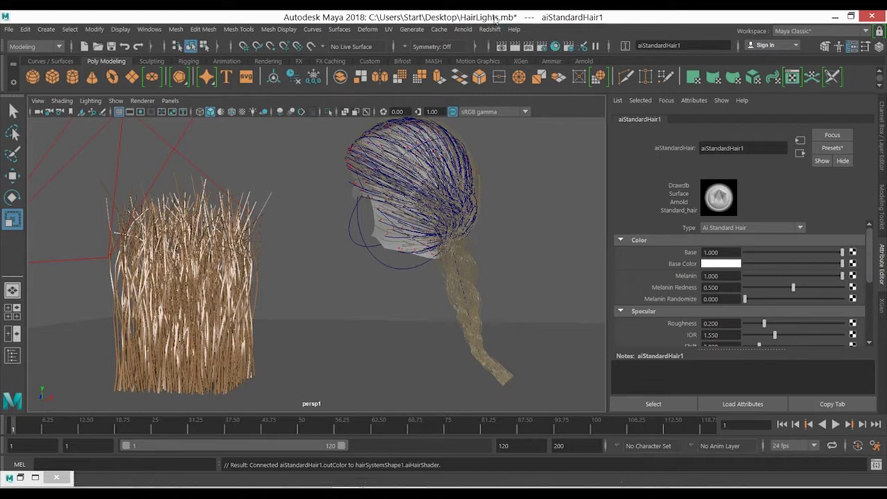
Step: Render the full scene in Arnold RenderView, stop it, and begin adjusting the shader's Melanin
click(463, 29)
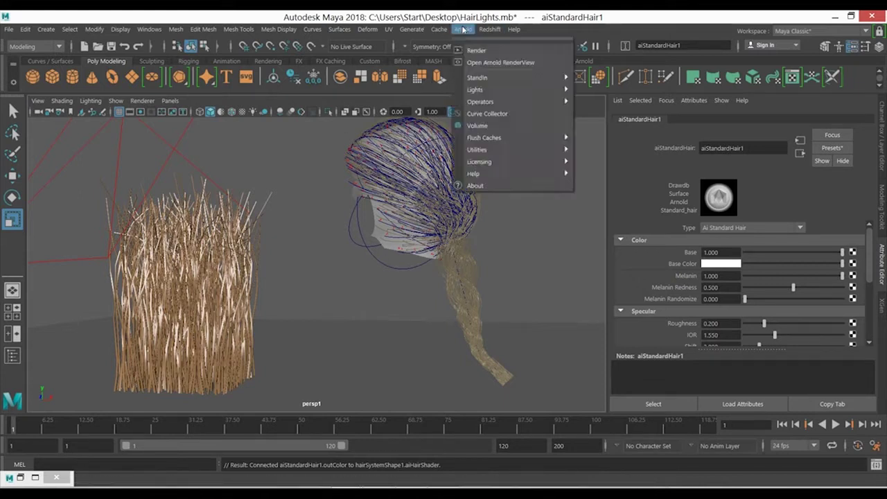
click(492, 64)
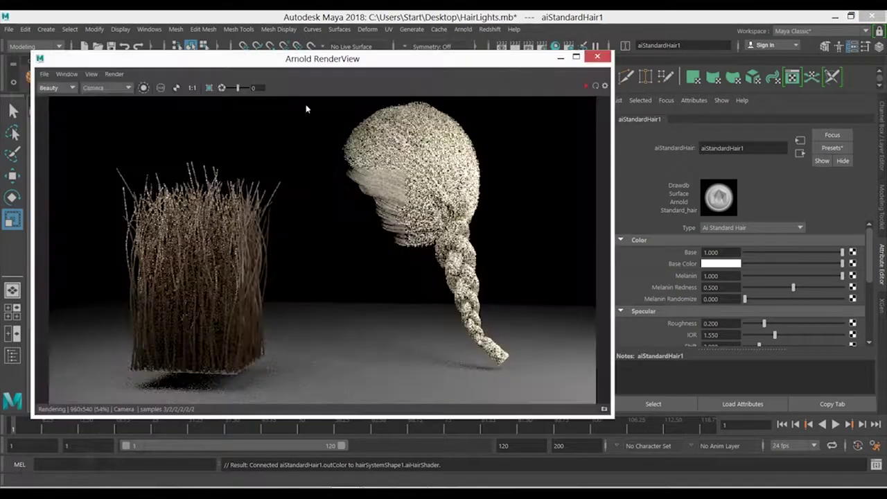
click(114, 73)
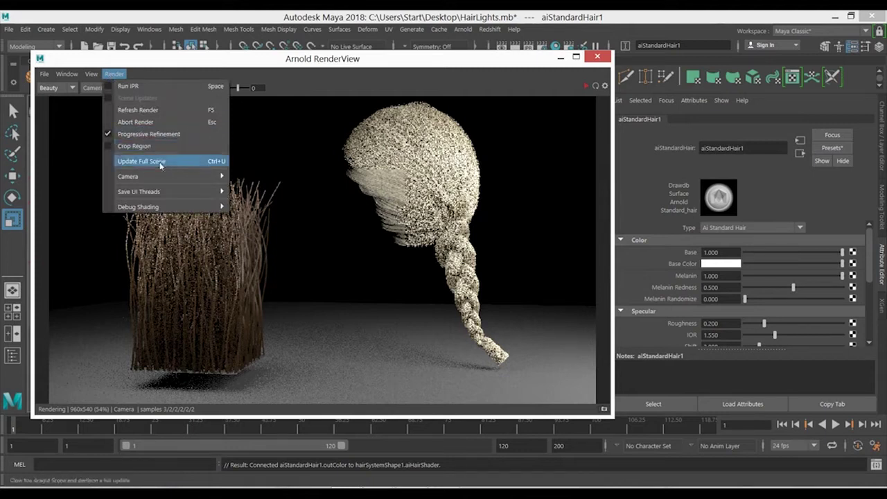
click(172, 161)
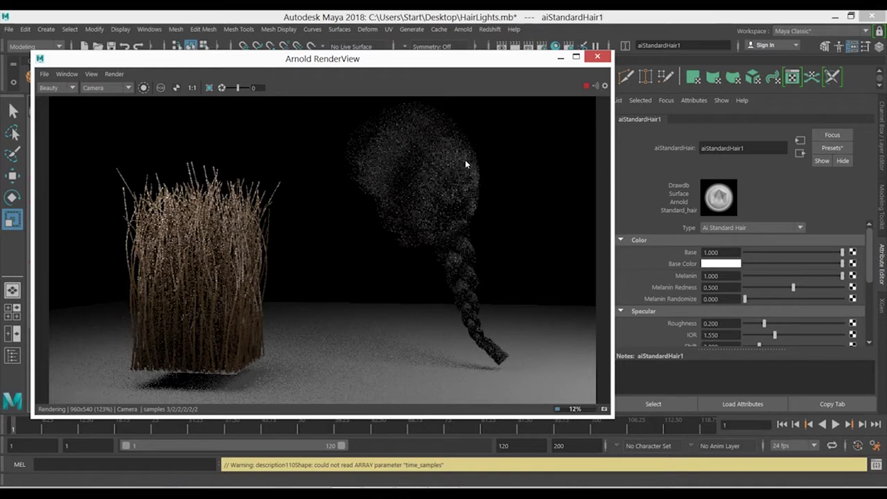
click(585, 85)
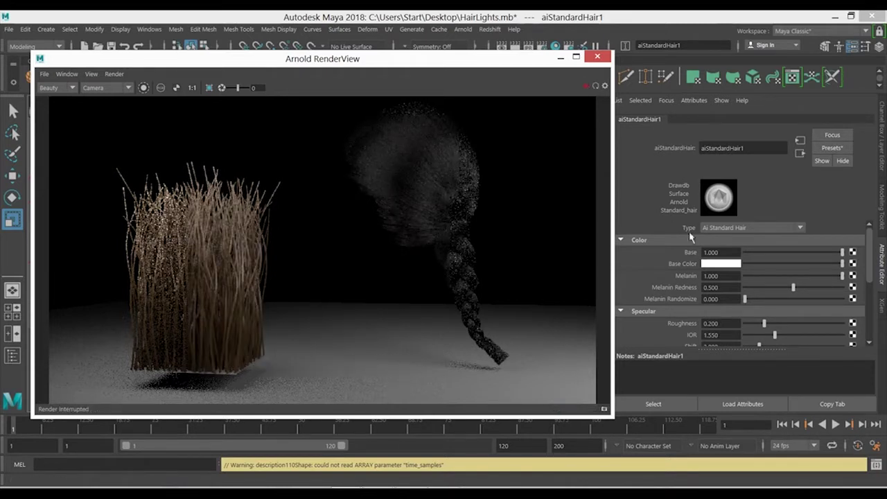
click(752, 276)
Step: Re-render the IPR with Melanin at 0.081, then minimize Arnold RenderView
click(585, 85)
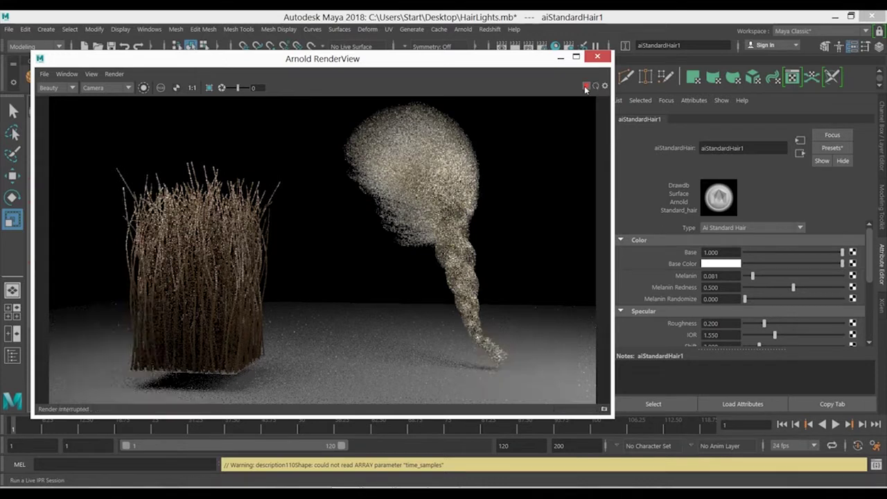
click(560, 58)
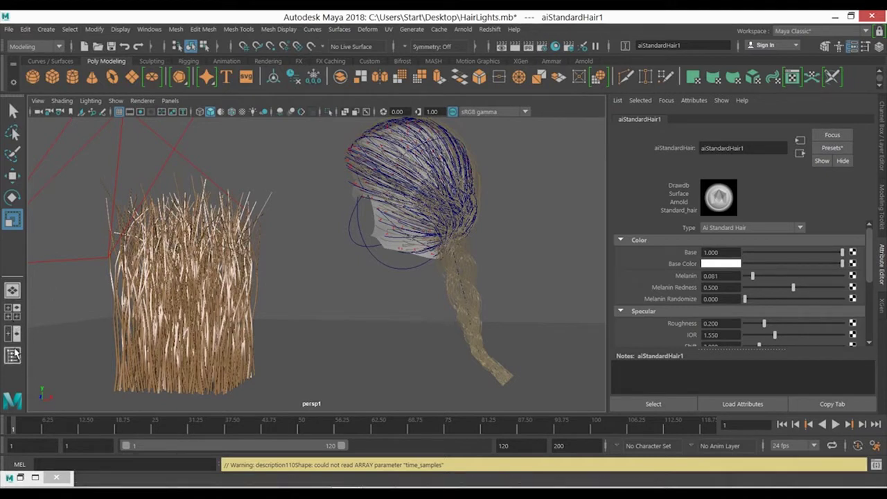
Step: Select description110 in the Outliner and assign it the existing aiStandardHair1 material
click(12, 355)
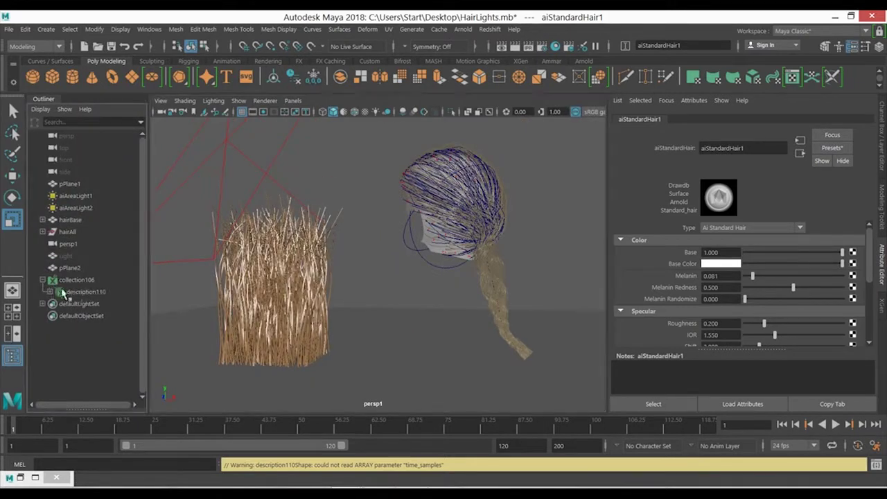
click(78, 293)
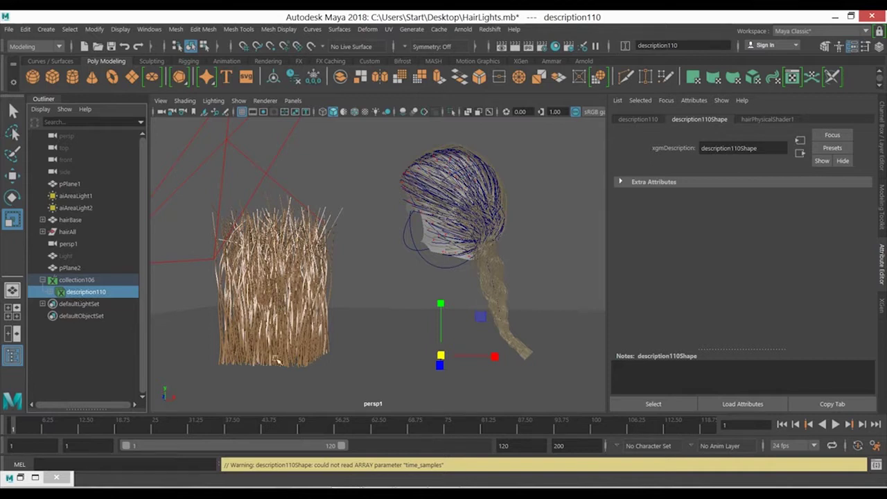
right_drag(271, 320, 290, 461)
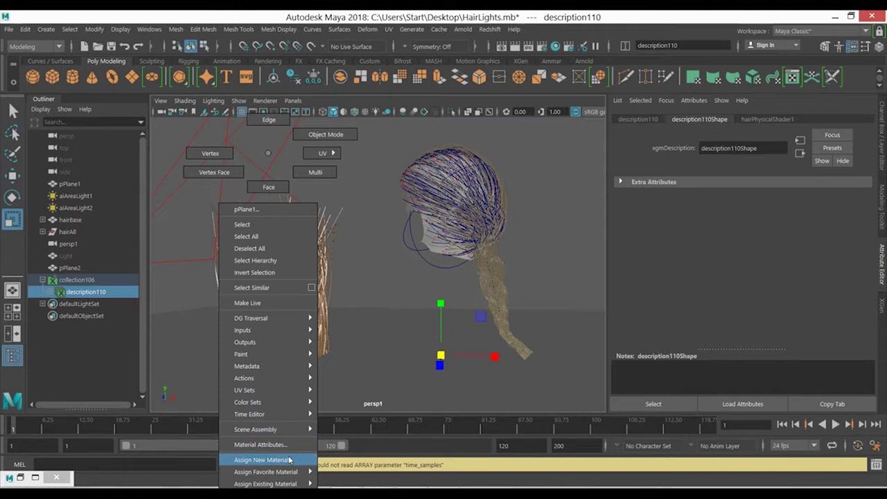
right_drag(269, 459, 356, 467)
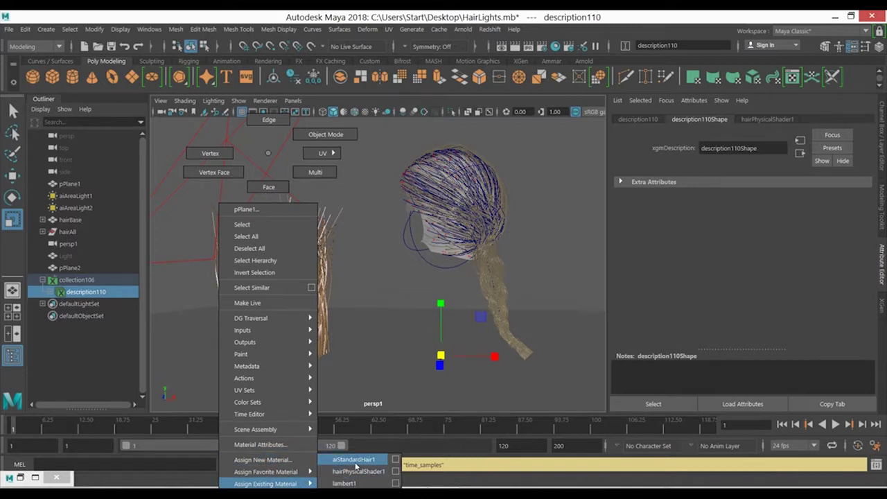
right_drag(356, 467, 356, 468)
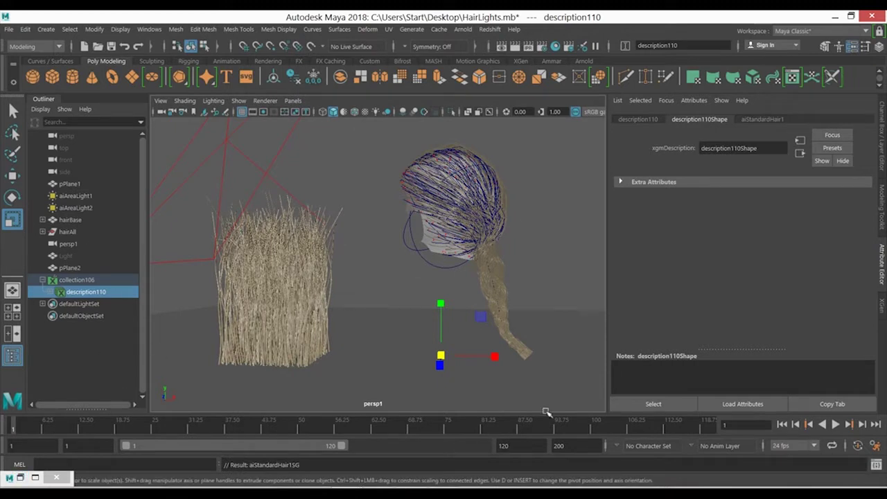
click(882, 304)
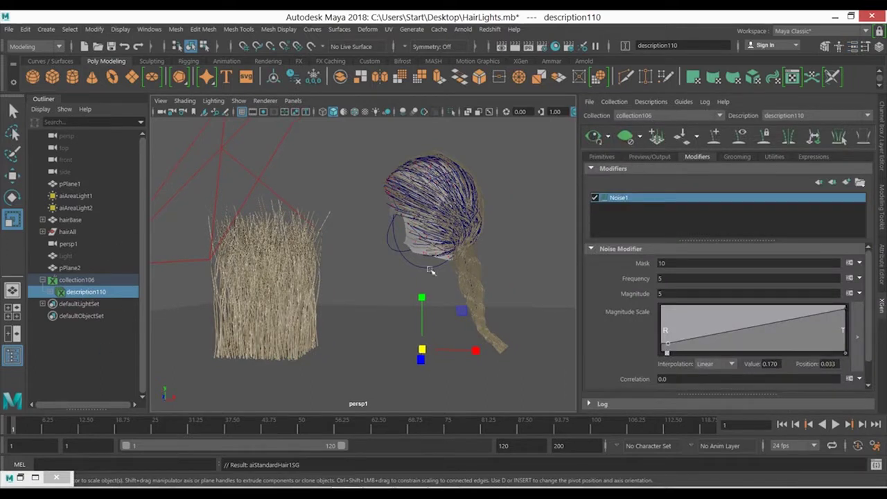
Step: Set description110's Output Settings renderer to Arnold Renderer and hide the XGen panel
click(641, 156)
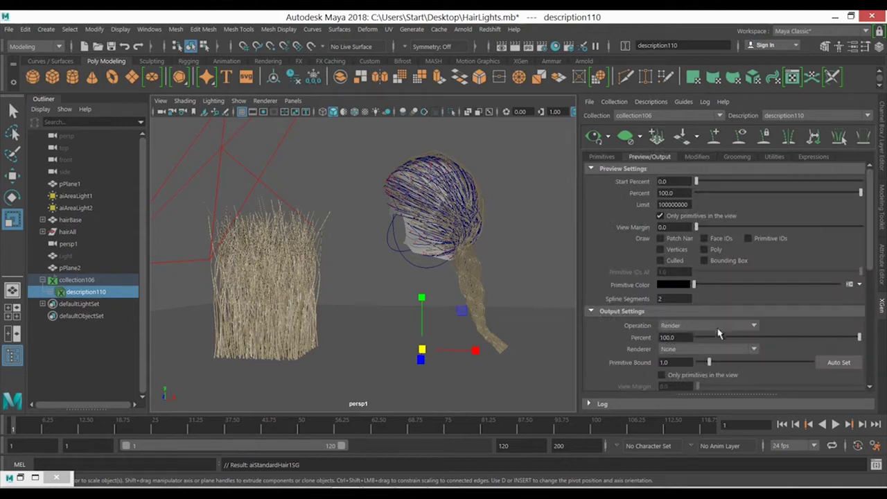
click(698, 349)
click(697, 368)
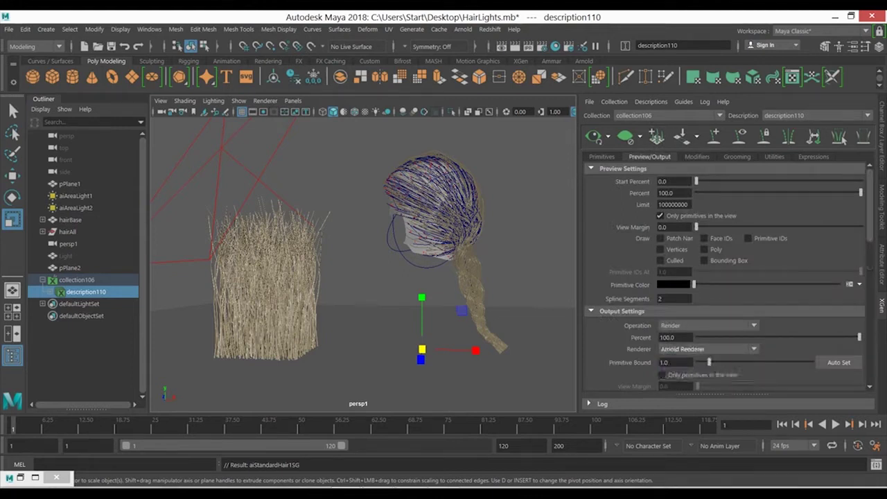
mouse_move(875, 216)
mouse_down()
mouse_move(875, 327)
mouse_move(875, 218)
mouse_up()
click(883, 313)
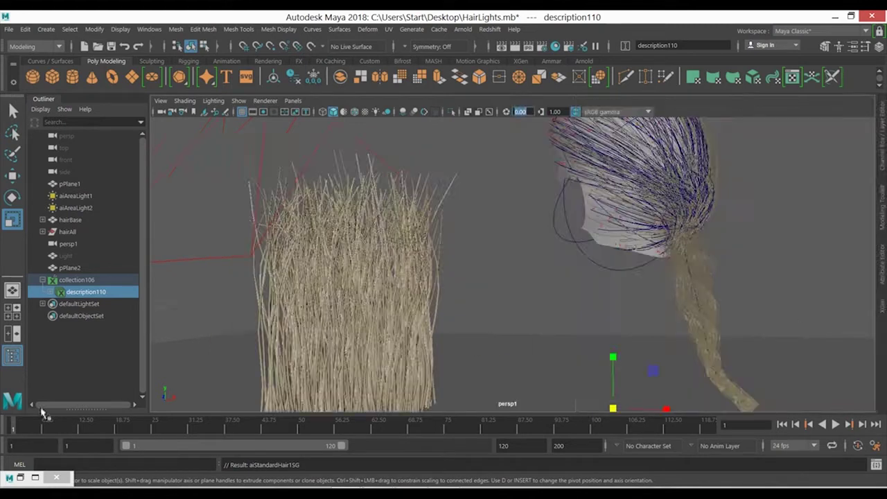
Step: Restore Arnold RenderView and start a fresh IPR render of the clump and braid
click(501, 46)
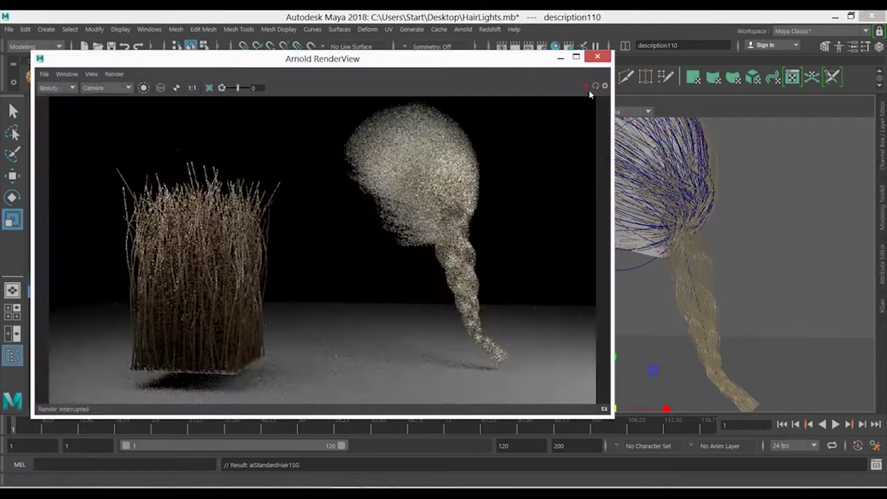
click(585, 86)
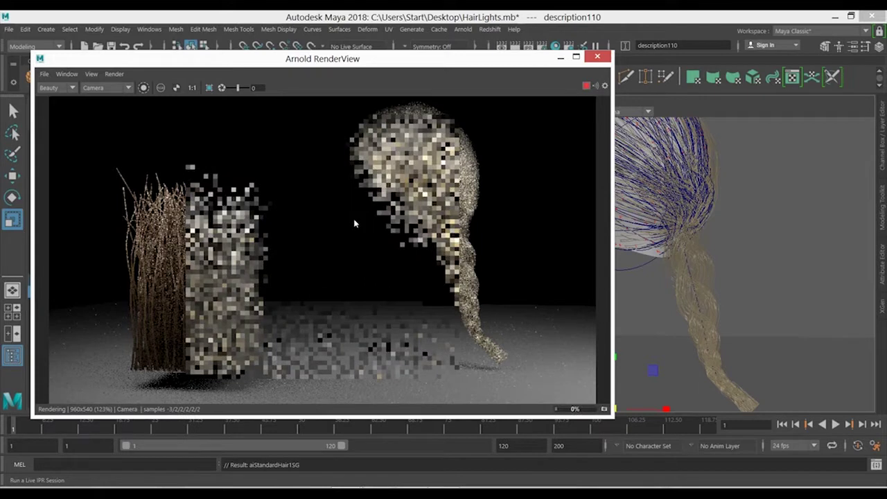